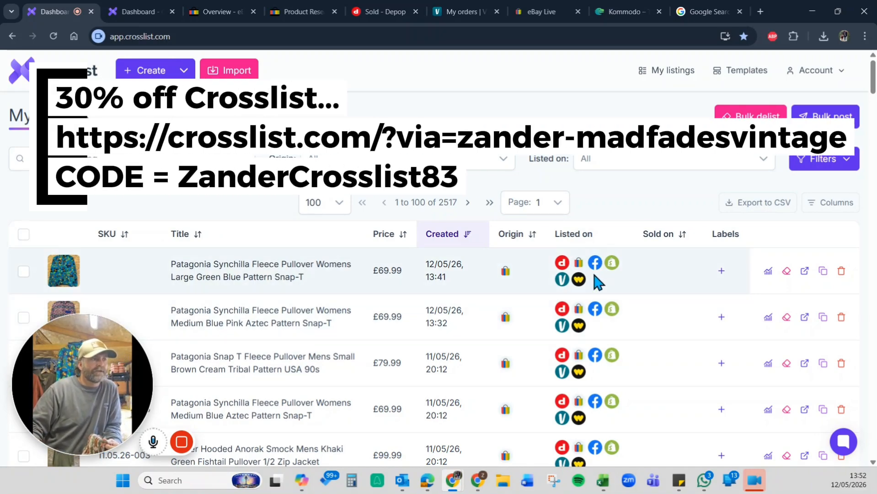
Step: Clone the newest listing, the Patagonia Synchilla Womens Large Green Blue Pattern Snap-T fleece
{"action": "left_click", "coordinate": [229, 277]}
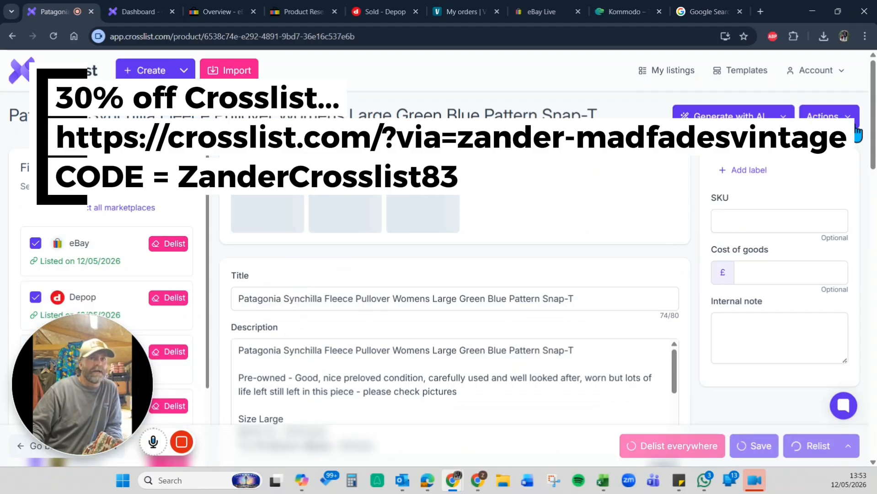
{"action": "left_click", "coordinate": [829, 116]}
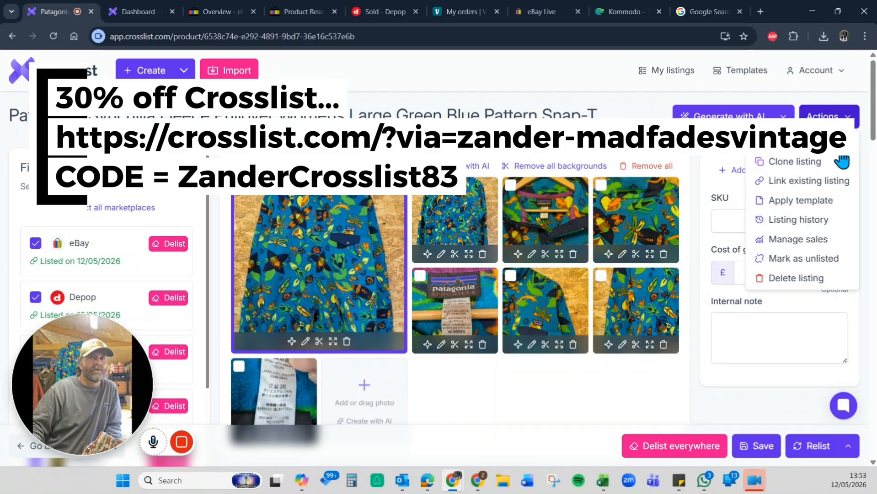
{"action": "left_click", "coordinate": [798, 162]}
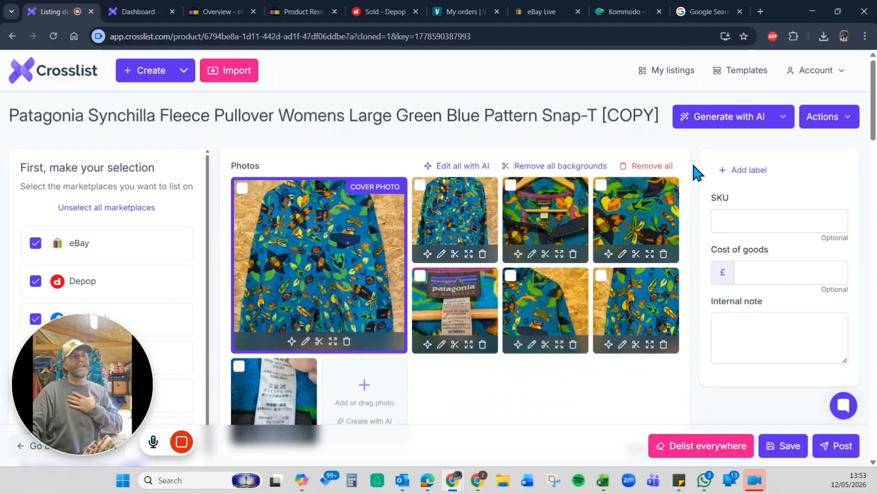
Step: Replace all photos in the cloned listing with the eight Aztec fleece images from PXL_20260512_120040311 to PXL_20260512_120317531
{"action": "left_click", "coordinate": [650, 166]}
{"action": "left_click", "coordinate": [541, 289]}
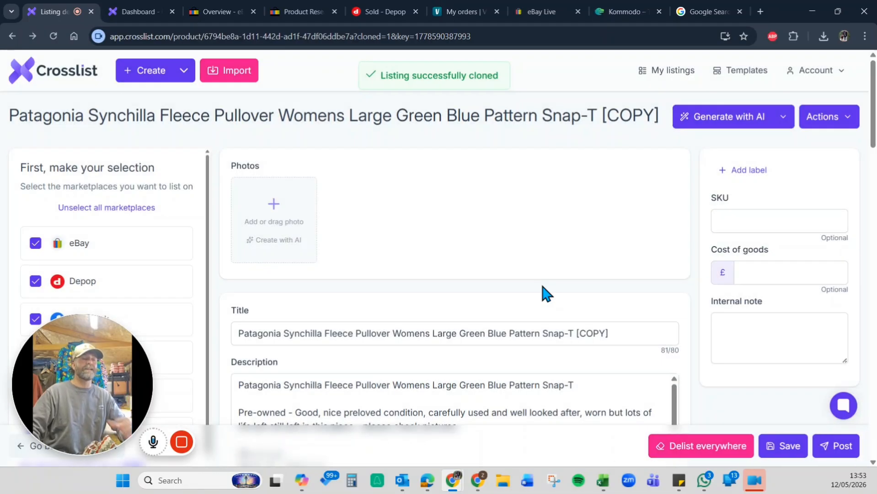
{"action": "left_click", "coordinate": [270, 205]}
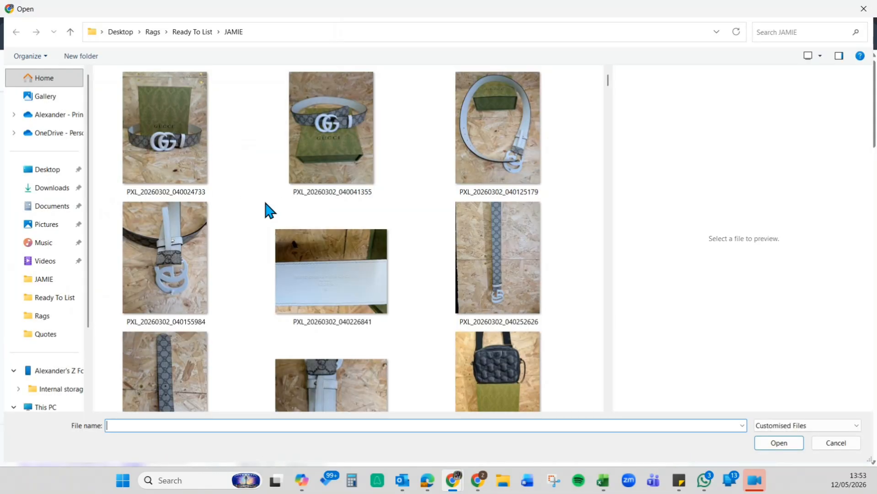
{"action": "left_click_drag", "start_coordinate": [607, 78], "coordinate": [620, 326]}
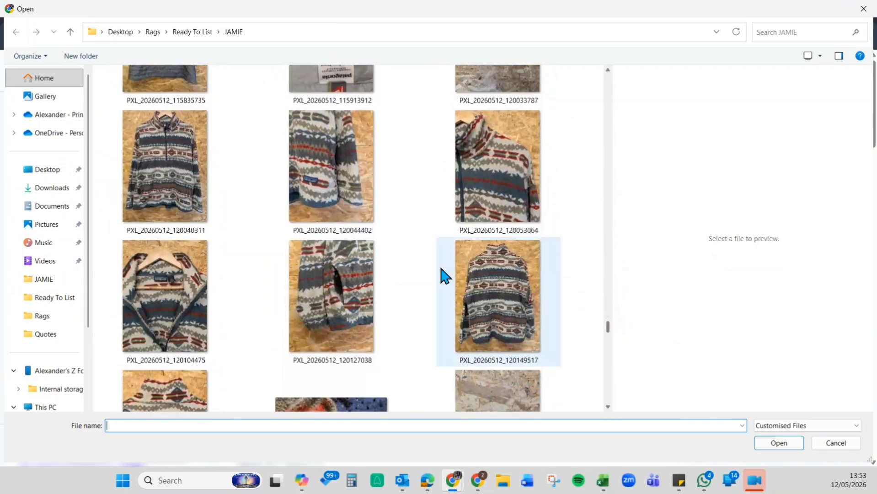
{"action": "left_click", "coordinate": [180, 169]}
{"action": "scroll", "coordinate": [465, 192], "scroll_direction": "up", "scroll_amount": 1}
{"action": "scroll", "coordinate": [466, 199], "scroll_direction": "down", "scroll_amount": 4}
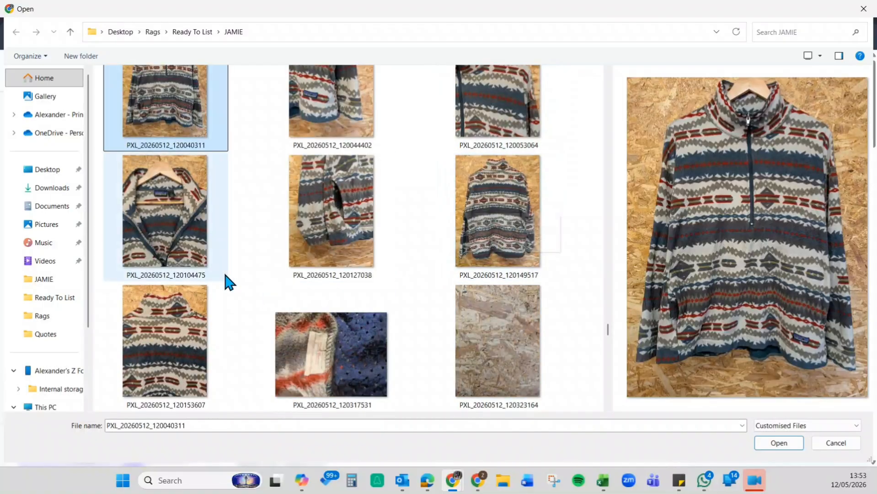
{"action": "left_click", "coordinate": [339, 355], "text": "shift"}
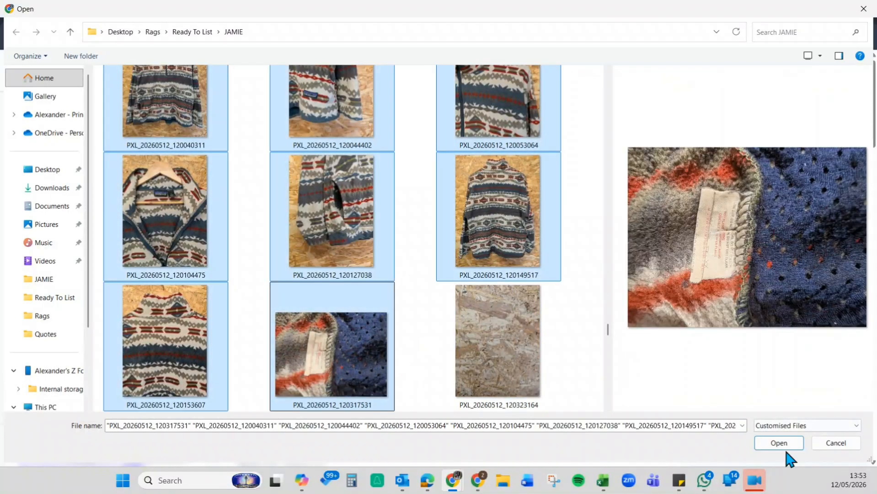
{"action": "scroll", "coordinate": [523, 363], "scroll_direction": "up", "scroll_amount": 3}
{"action": "scroll", "coordinate": [523, 363], "scroll_direction": "down", "scroll_amount": 4}
{"action": "left_click", "coordinate": [798, 446]}
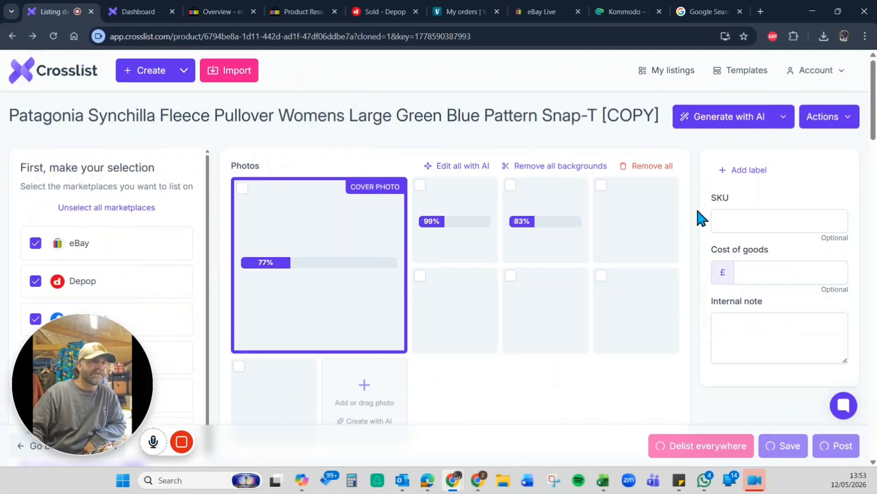
Step: Reorder the photos so the full back view, open collar with label and upper back close-up directly follow the cover photo
{"action": "scroll", "coordinate": [490, 345], "scroll_direction": "down", "scroll_amount": 2}
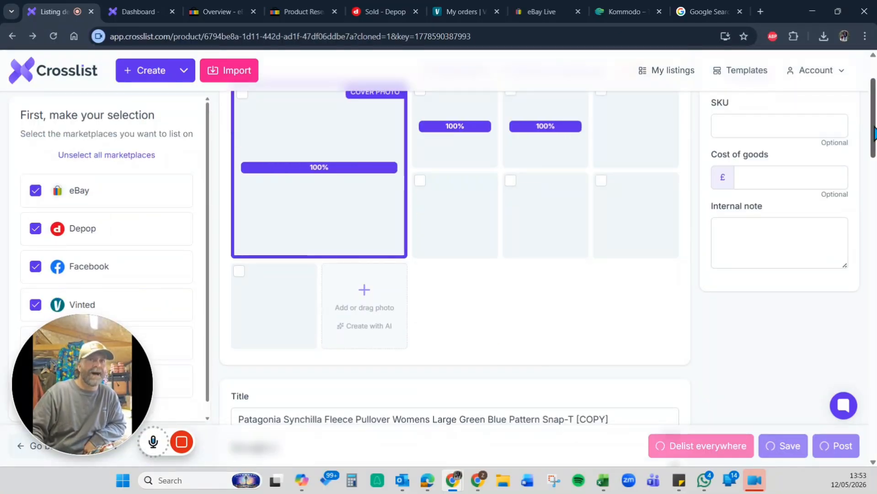
{"action": "left_click_drag", "start_coordinate": [874, 128], "coordinate": [875, 121]}
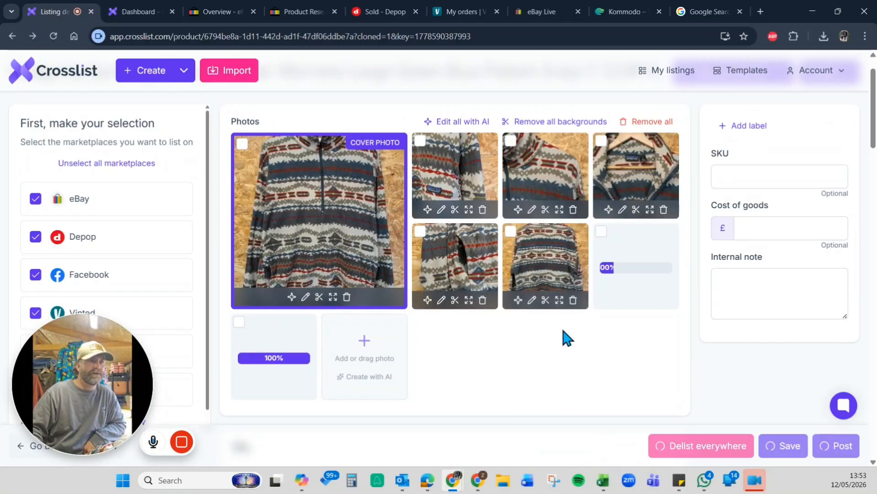
{"action": "left_click_drag", "start_coordinate": [544, 250], "coordinate": [480, 183]}
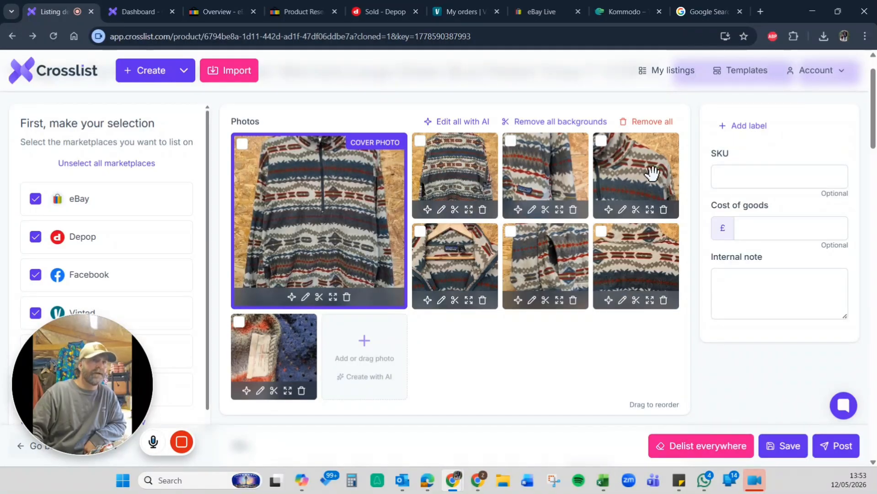
{"action": "left_click_drag", "start_coordinate": [492, 247], "coordinate": [567, 197]}
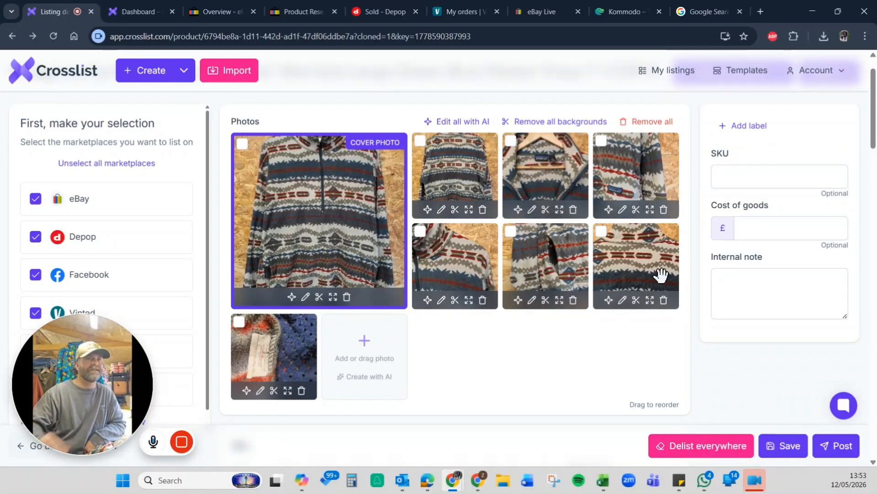
{"action": "left_click_drag", "start_coordinate": [661, 274], "coordinate": [665, 208]}
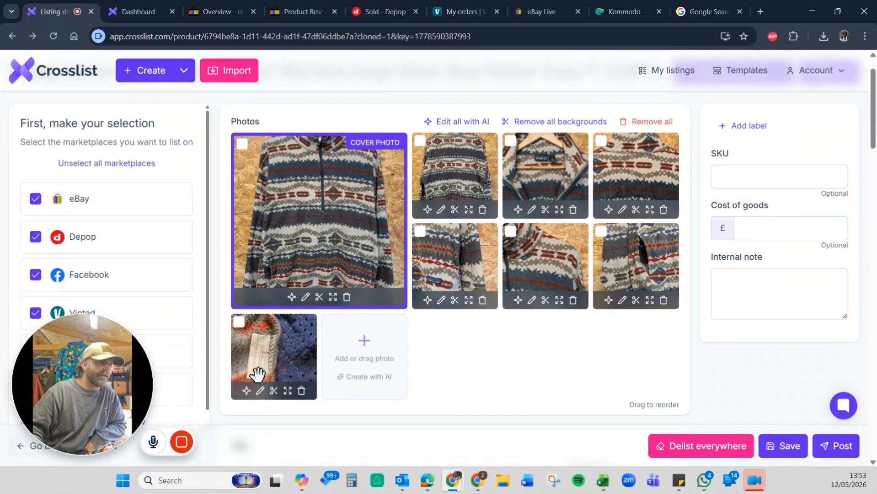
Step: Edit the care label photo: rotate it a quarter turn left, zoom in slightly, straighten it to -4° and save
{"action": "left_click", "coordinate": [260, 391]}
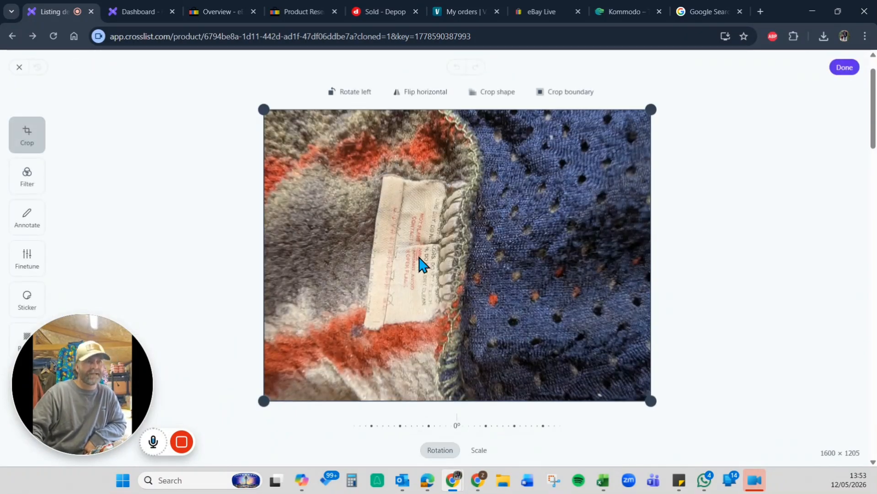
{"action": "left_click", "coordinate": [353, 93]}
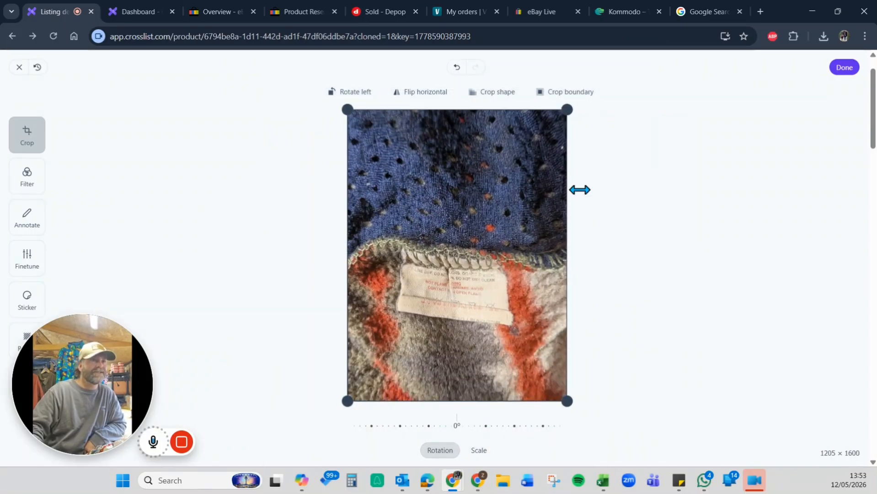
{"action": "scroll", "coordinate": [489, 280], "scroll_direction": "up", "scroll_amount": 3}
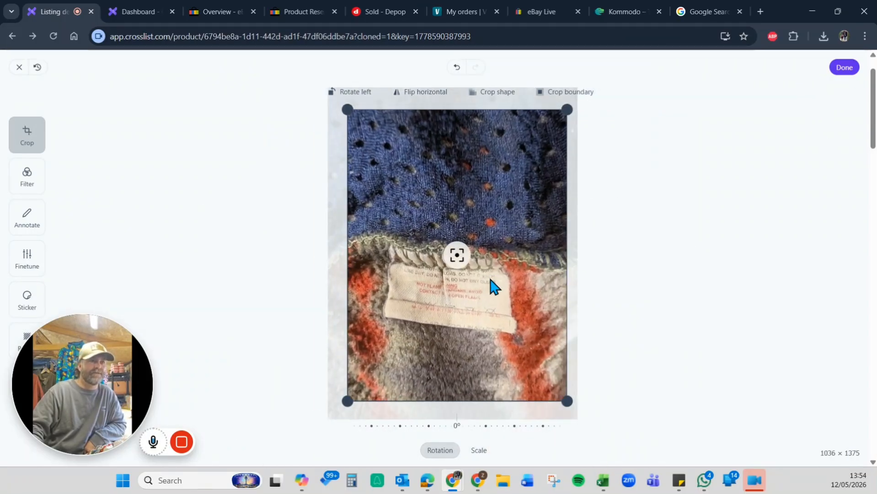
{"action": "left_click_drag", "start_coordinate": [459, 434], "coordinate": [469, 436]}
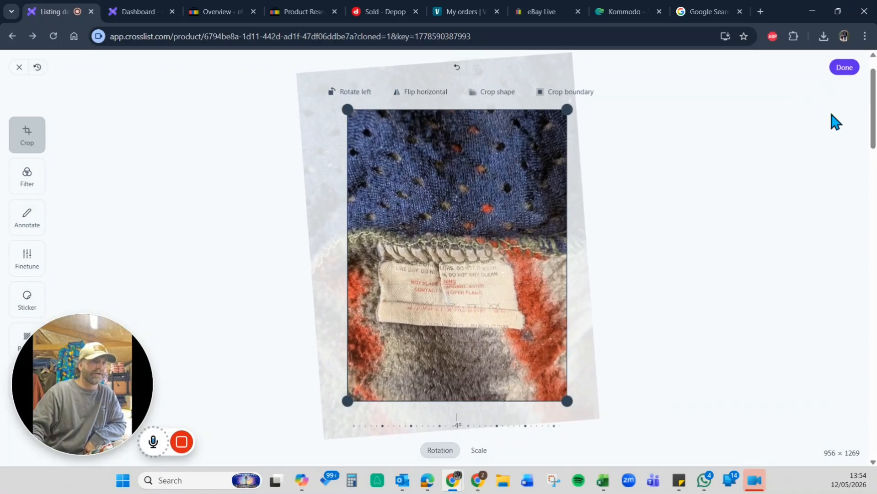
{"action": "left_click", "coordinate": [850, 68]}
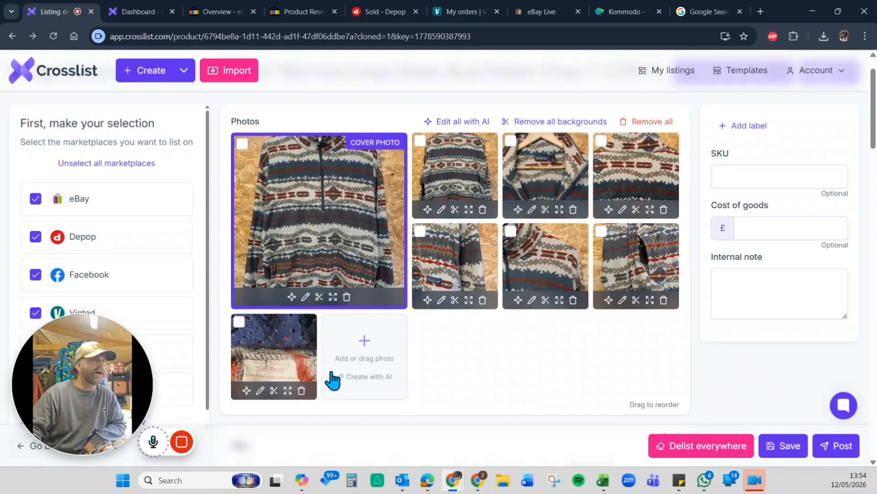
Step: Change "Womens" to "Mens" in the listing title
{"action": "scroll", "coordinate": [319, 342], "scroll_direction": "down", "scroll_amount": 4}
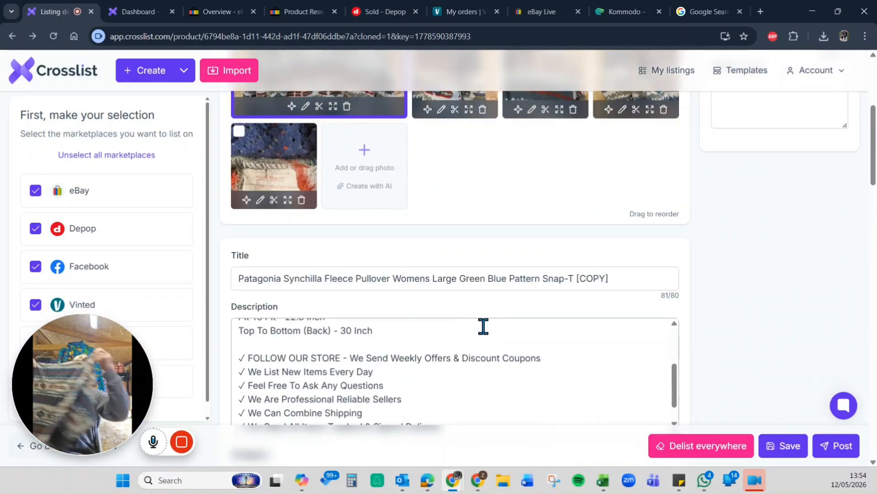
{"action": "double_click", "coordinate": [413, 276]}
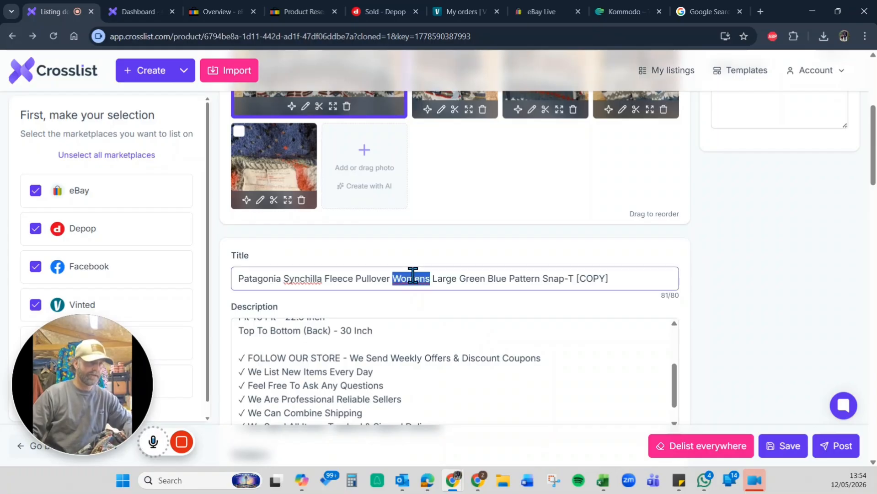
{"action": "type", "text": ",e"}
{"action": "key", "text": "BackSpace"}
{"action": "key", "text": "BackSpace"}
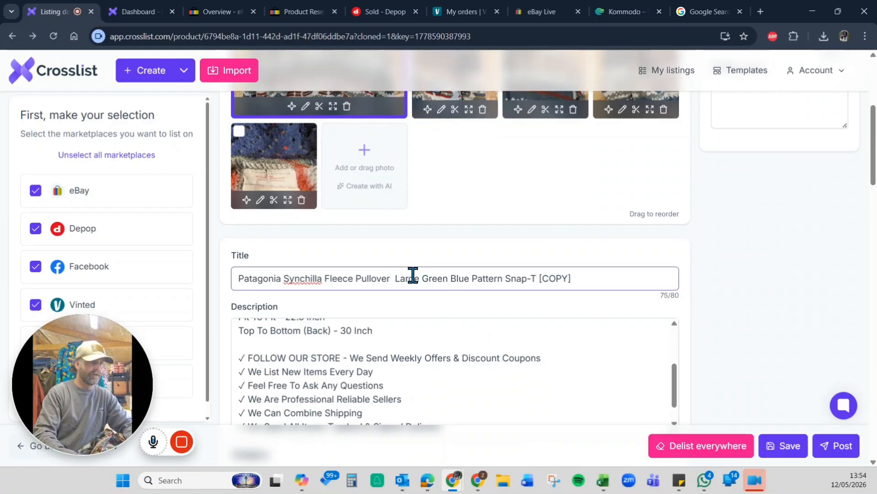
{"action": "type", "text": "Mens"}
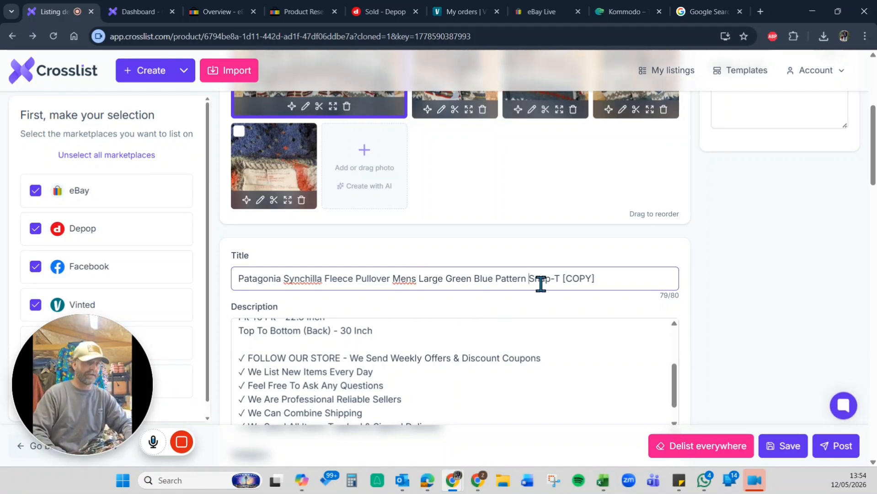
Step: Replace the word "Blue" with "Aztec" in the listing title
{"action": "key", "text": "ctrl+shift+Left"}
{"action": "key", "text": "ctrl+shift+Left"}
{"action": "key", "text": "ctrl+Right"}
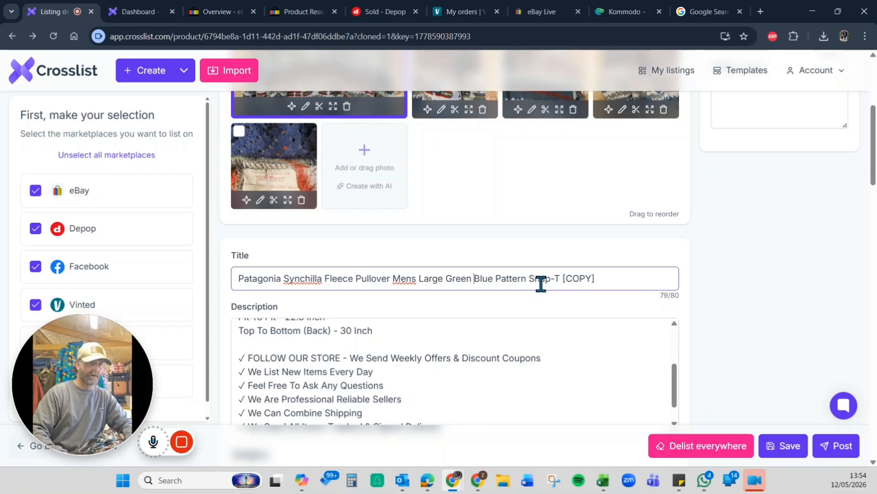
{"action": "key", "text": "ctrl+shift+Right"}
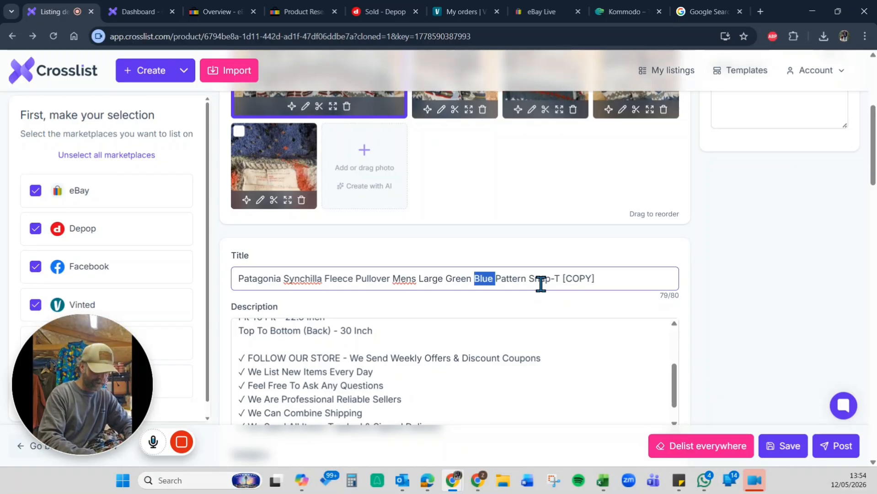
{"action": "type", "text": "aZTEC"}
{"action": "key", "text": "ctrl+shift+Left"}
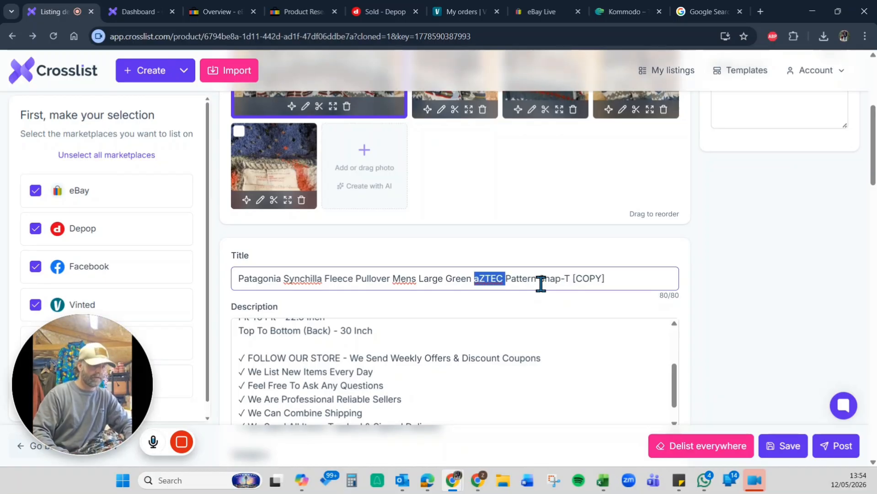
{"action": "type", "text": "Aztec"}
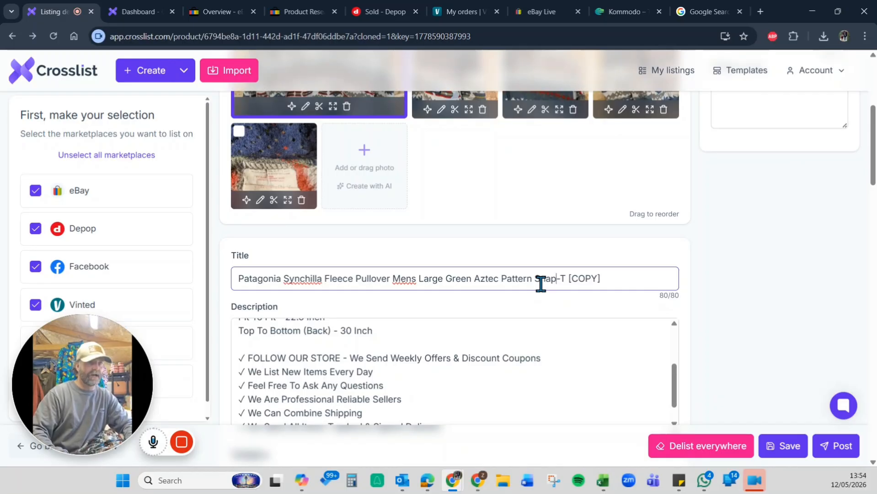
Step: Remove "[COPY]" from the end of the title and finish it with "90s" after "Snap-T"
{"action": "key", "text": "shift+End"}
{"action": "key", "text": "BackSpace"}
{"action": "key", "text": "BackSpace"}
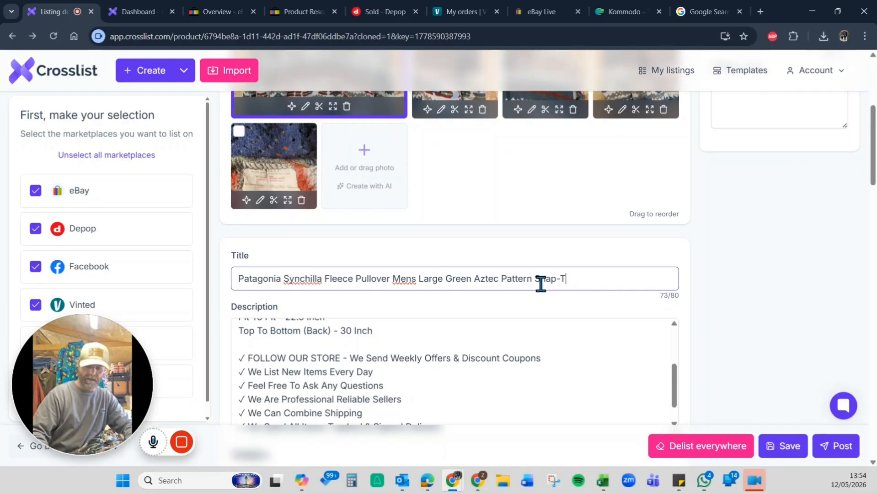
Step: Replace the description's first line with the new title plus "Made in USA 1994", keeping a blank line before the condition text
{"action": "scroll", "coordinate": [577, 394], "scroll_direction": "up", "scroll_amount": 10}
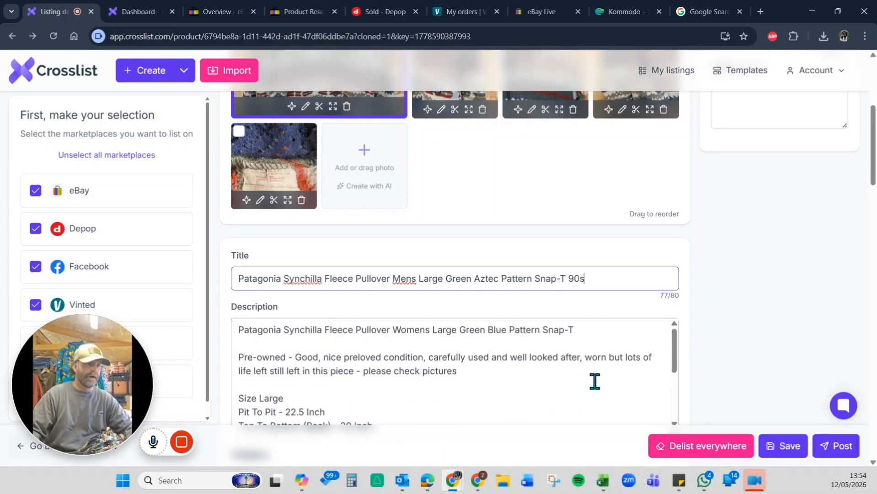
{"action": "triple_click", "coordinate": [554, 286]}
{"action": "key", "text": "ctrl+c"}
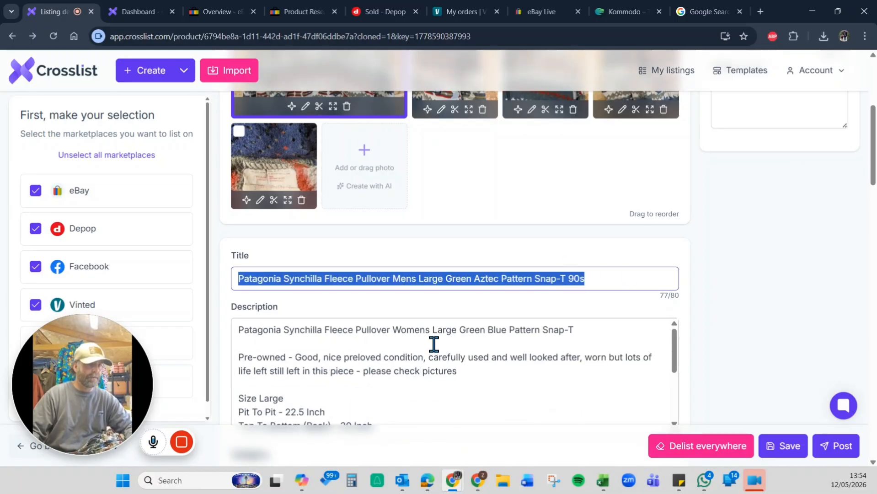
{"action": "triple_click", "coordinate": [431, 329]}
{"action": "key", "text": "ctrl+v"}
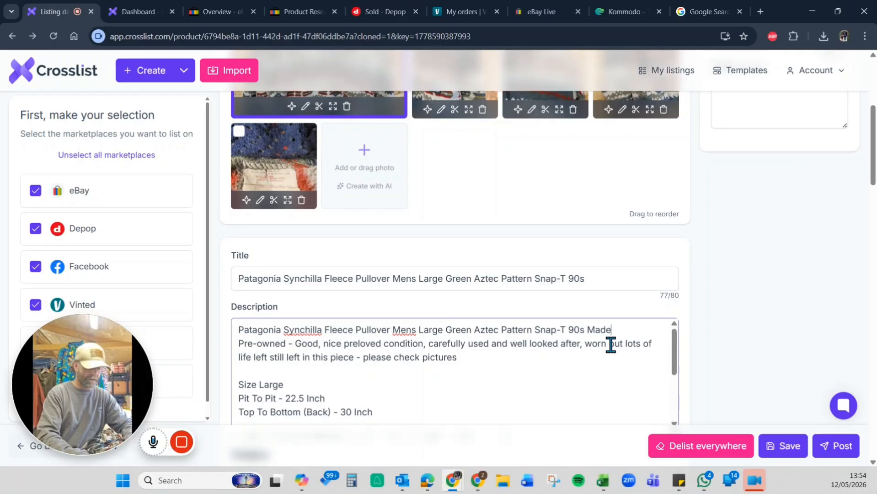
{"action": "type", "text": "Made in USA 1"}
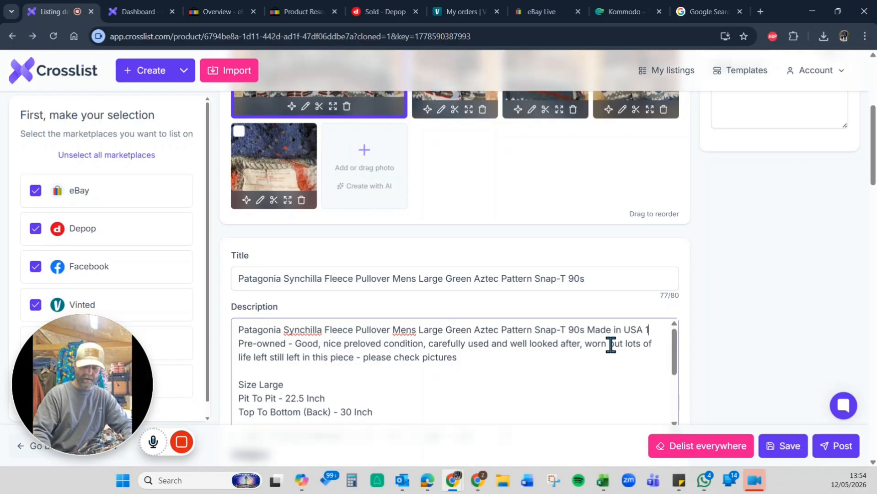
{"action": "type", "text": "994"}
{"action": "key", "text": "Return"}
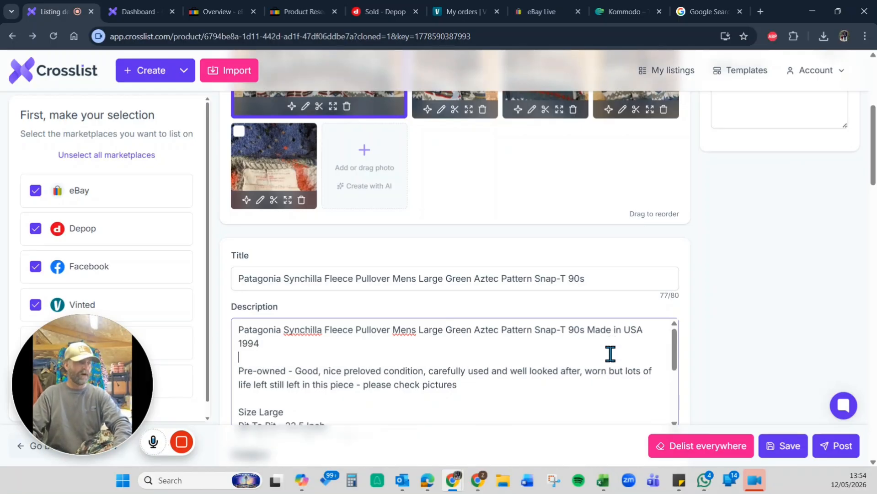
{"action": "scroll", "coordinate": [514, 369], "scroll_direction": "down", "scroll_amount": 2}
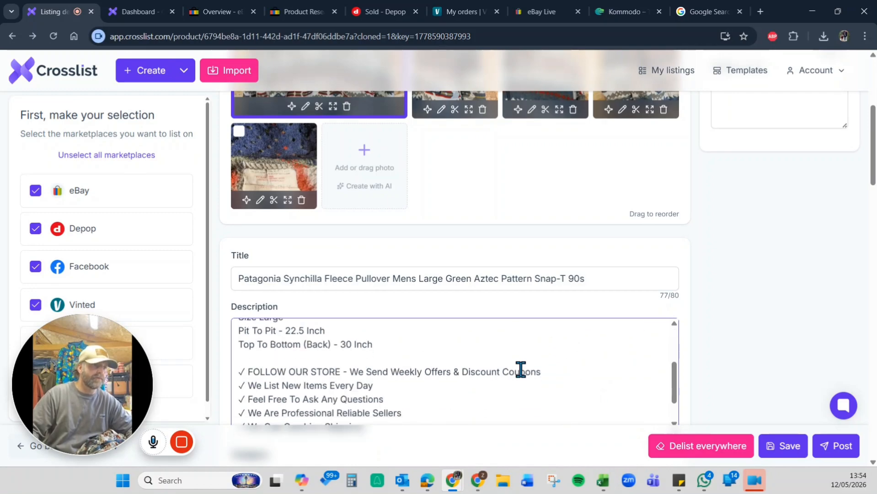
{"action": "scroll", "coordinate": [518, 368], "scroll_direction": "up", "scroll_amount": 2}
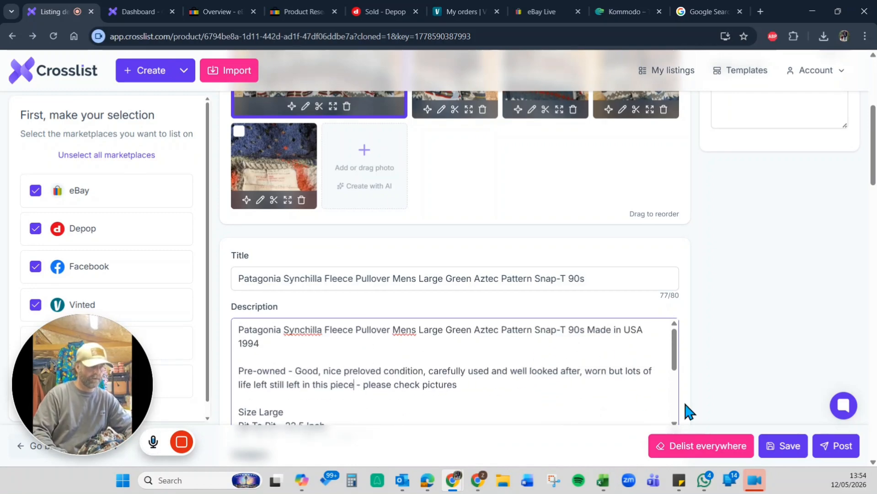
Step: Add ", tiny hole to front" after "this piece" in the description's condition sentence
{"action": "type", "text": ", "}
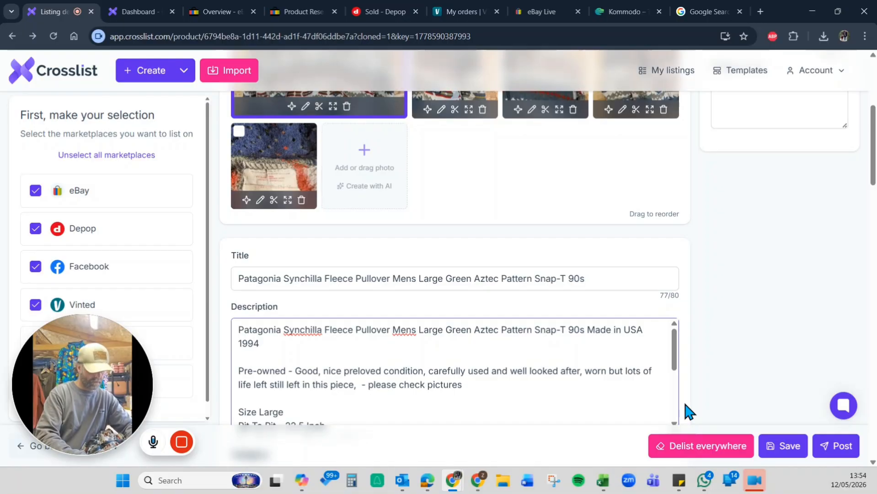
{"action": "type", "text": "tiny hole"}
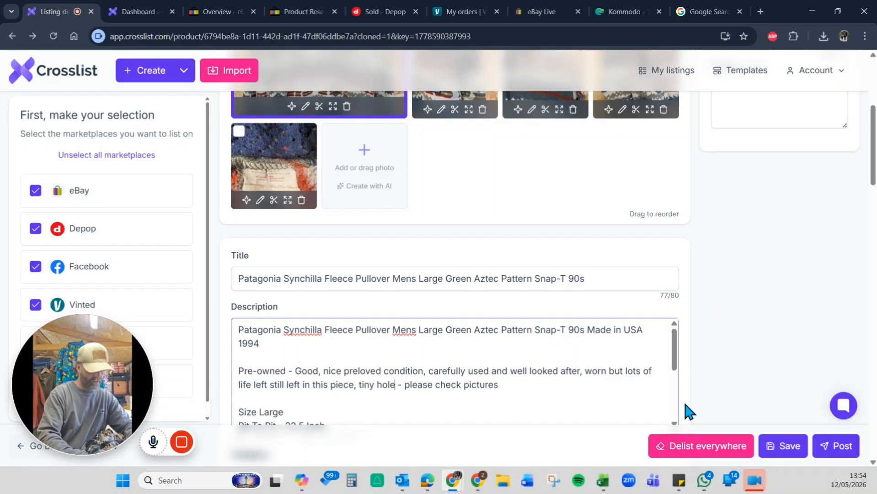
{"action": "type", "text": " to front"}
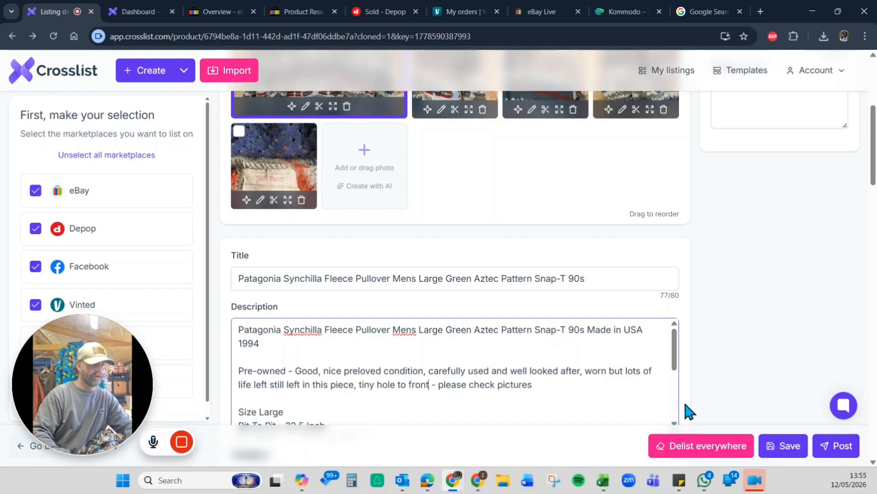
Step: Copy the description's pre-owned condition paragraph and paste it over the existing text of the condition description
{"action": "triple_click", "coordinate": [405, 371]}
{"action": "key", "text": "ctrl+c"}
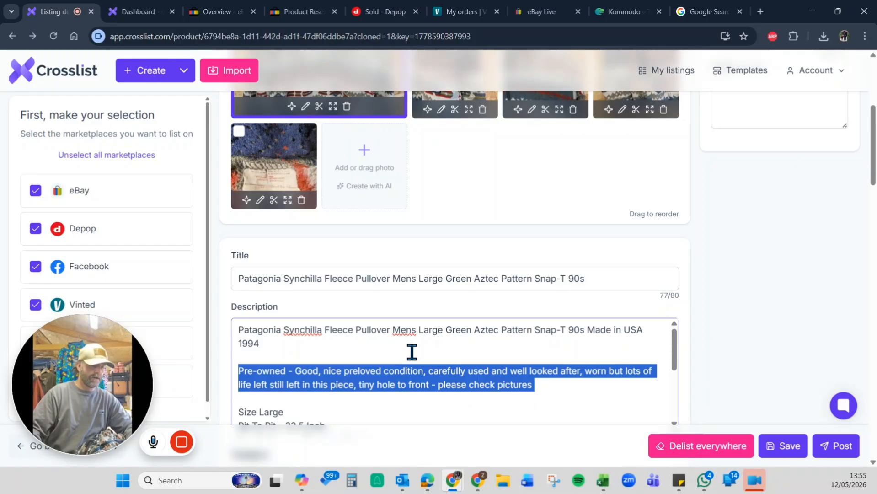
{"action": "scroll", "coordinate": [766, 358], "scroll_direction": "down", "scroll_amount": 14}
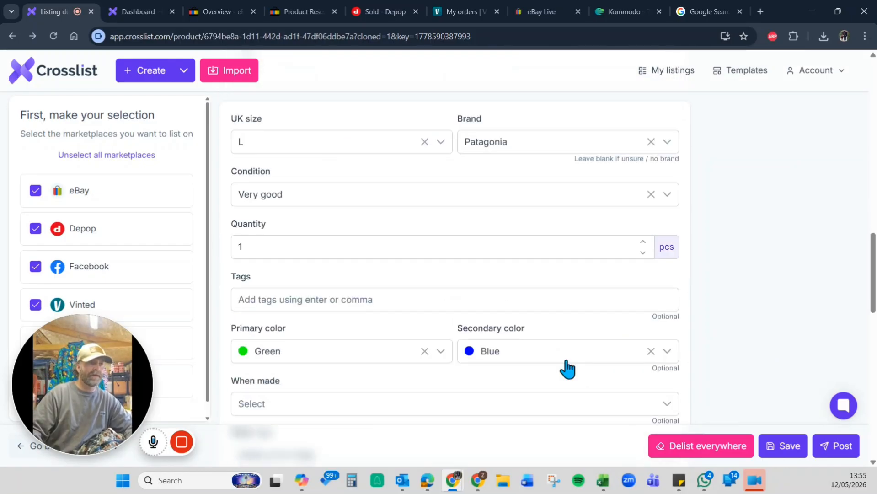
{"action": "scroll", "coordinate": [413, 374], "scroll_direction": "down", "scroll_amount": 3}
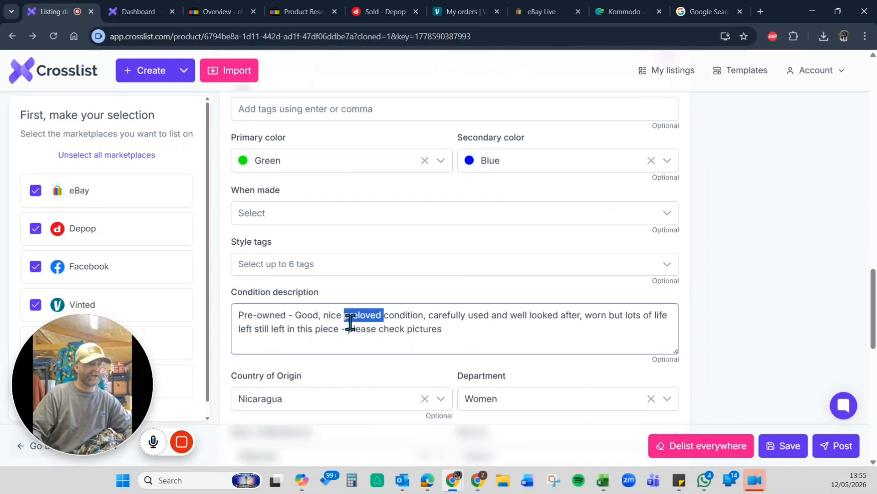
{"action": "triple_click", "coordinate": [351, 322]}
{"action": "key", "text": "ctrl+v"}
Step: Save the edited listing
{"action": "scroll", "coordinate": [808, 325], "scroll_direction": "up", "scroll_amount": 12}
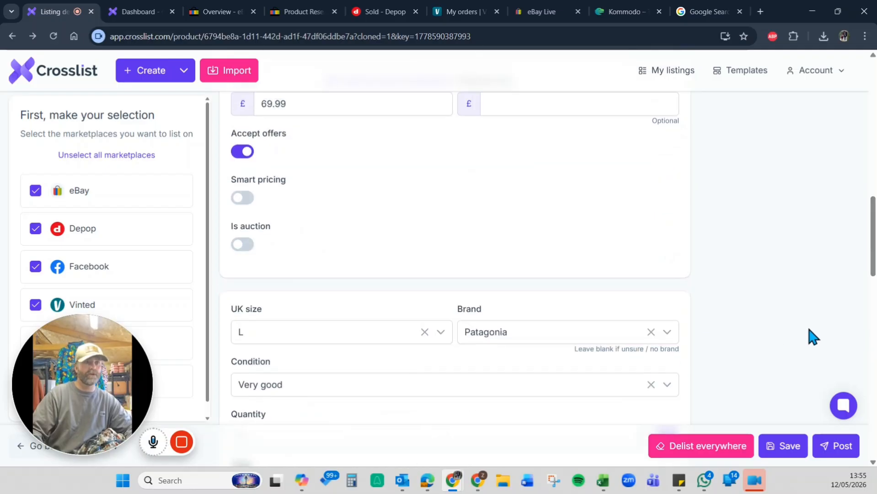
{"action": "scroll", "coordinate": [803, 329], "scroll_direction": "up", "scroll_amount": 2}
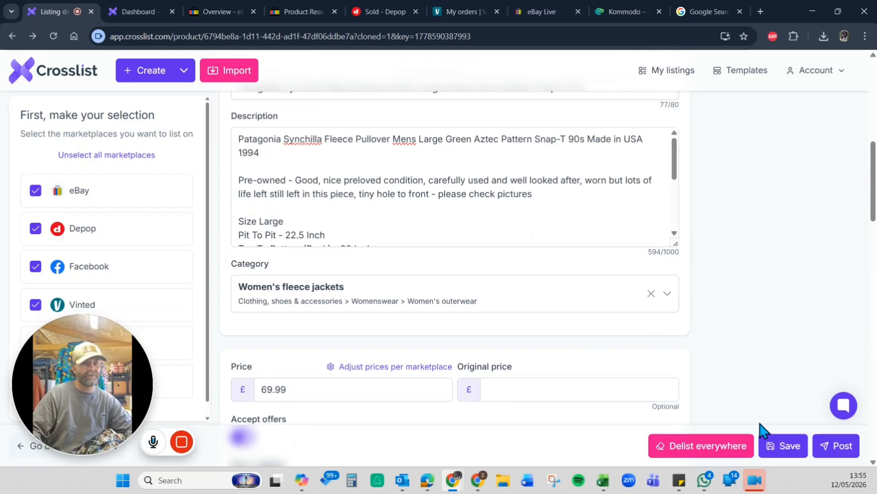
{"action": "left_click", "coordinate": [783, 455]}
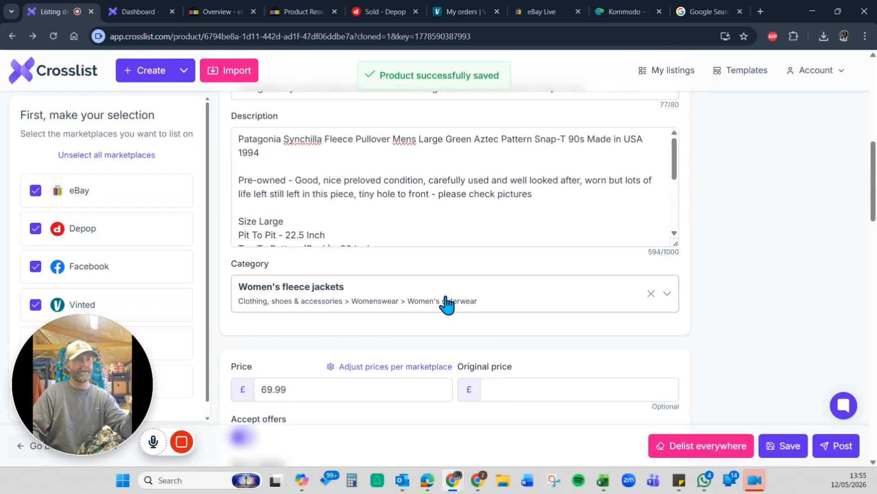
Step: Change the category to Men's fleece jackets under Clothing, shoes & accessories > Menswear > Men's outerwear
{"action": "left_click", "coordinate": [447, 303]}
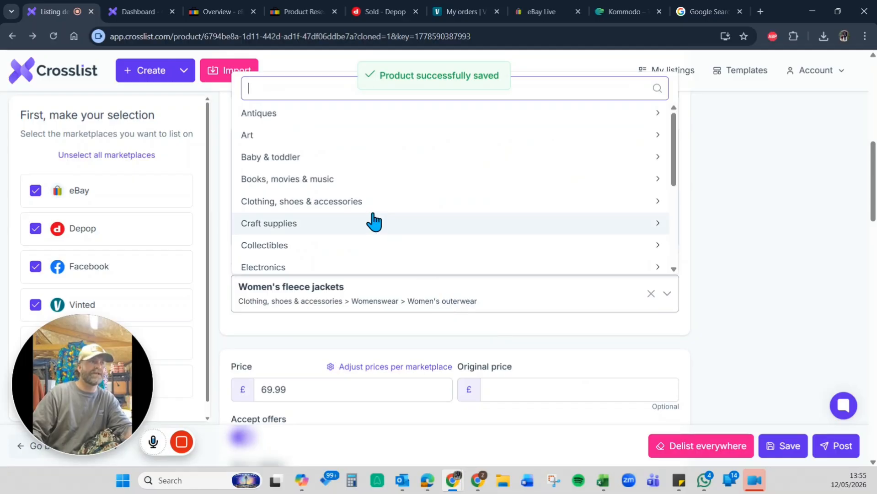
{"action": "left_click", "coordinate": [366, 214]}
{"action": "left_click", "coordinate": [313, 197]}
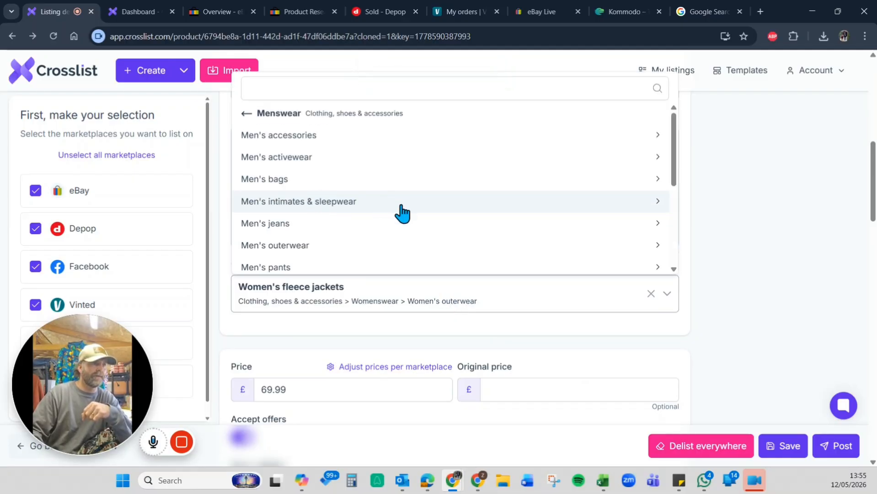
{"action": "left_click", "coordinate": [333, 250]}
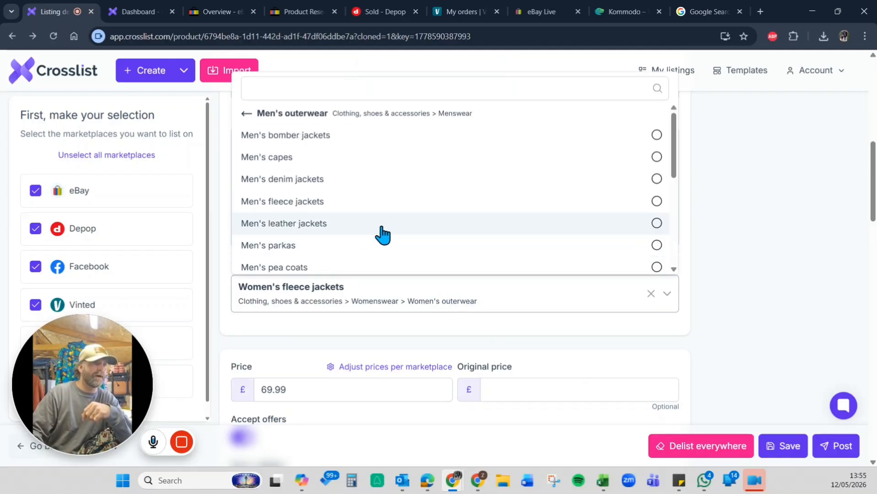
{"action": "left_click", "coordinate": [357, 209]}
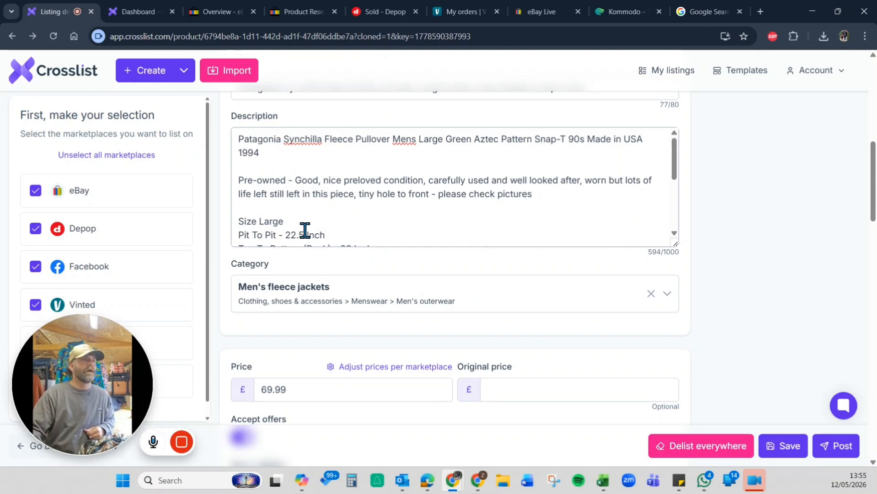
Step: Update the description's measurements to Pit To Pit 25 Inch and Top To Bottom (Back) 31 Inch
{"action": "double_click", "coordinate": [296, 234]}
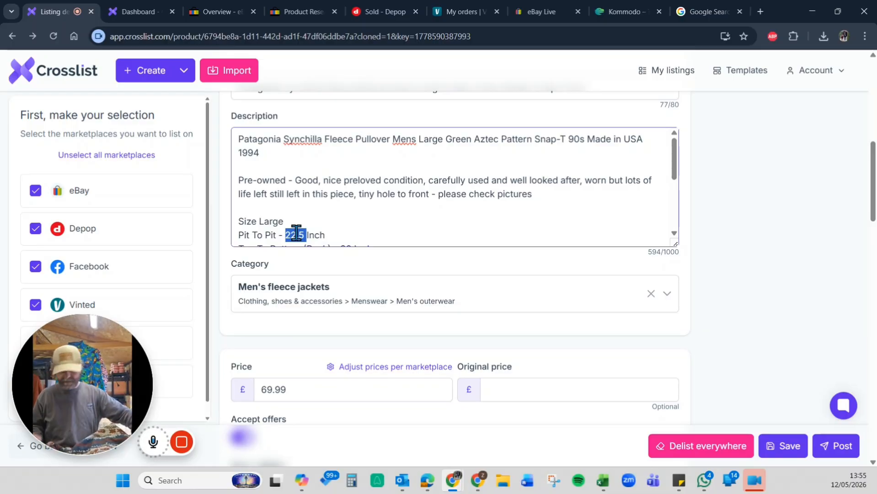
{"action": "key", "text": "Right"}
{"action": "double_click", "coordinate": [296, 232]}
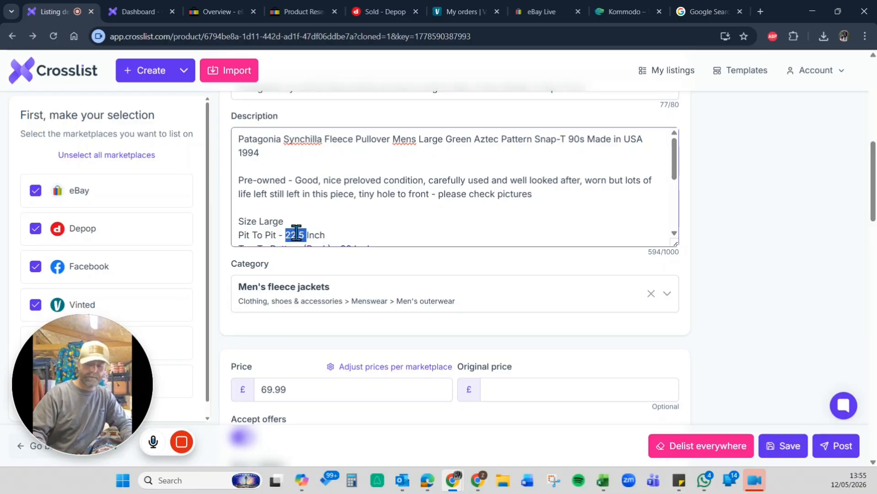
{"action": "type", "text": "25"}
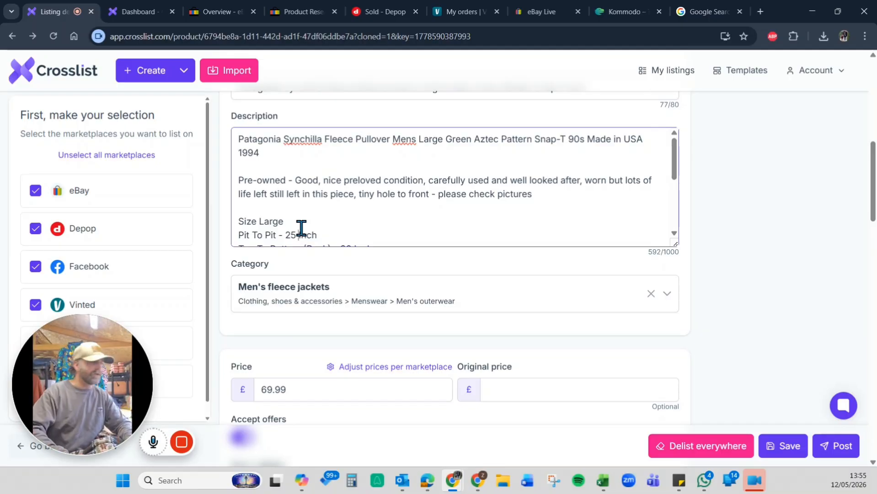
{"action": "key", "text": "Down"}
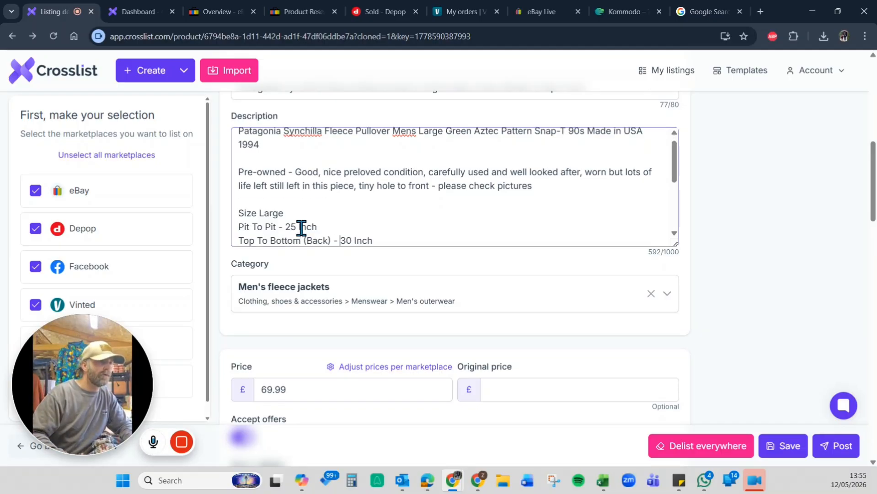
{"action": "type", "text": "31"}
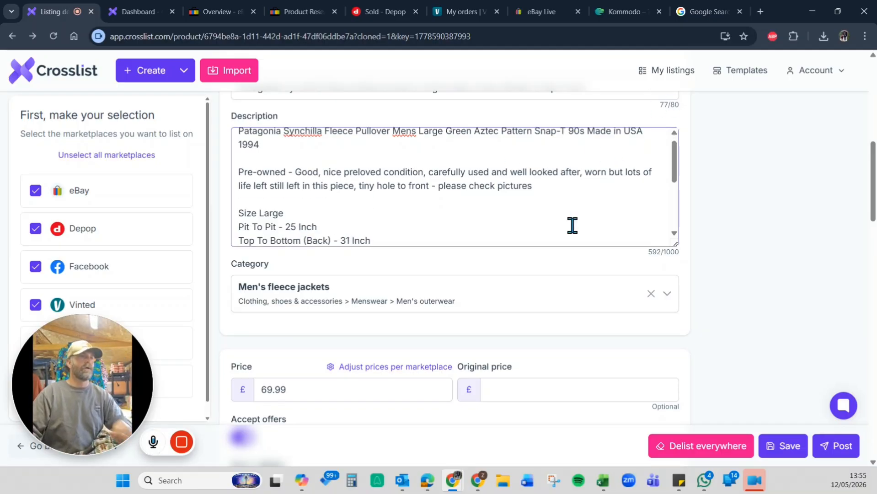
Step: Set the listing's UK size to regular L
{"action": "scroll", "coordinate": [569, 215], "scroll_direction": "down", "scroll_amount": 2}
{"action": "scroll", "coordinate": [768, 225], "scroll_direction": "down", "scroll_amount": 4}
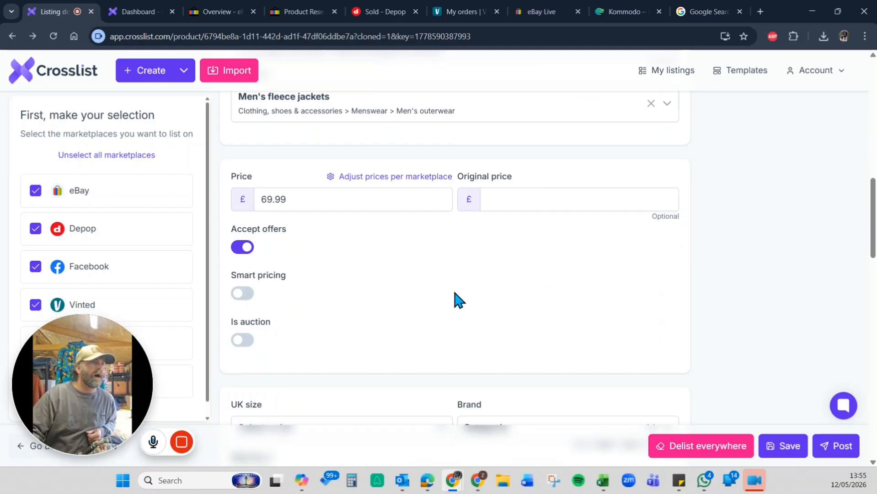
{"action": "scroll", "coordinate": [550, 263], "scroll_direction": "down", "scroll_amount": 4}
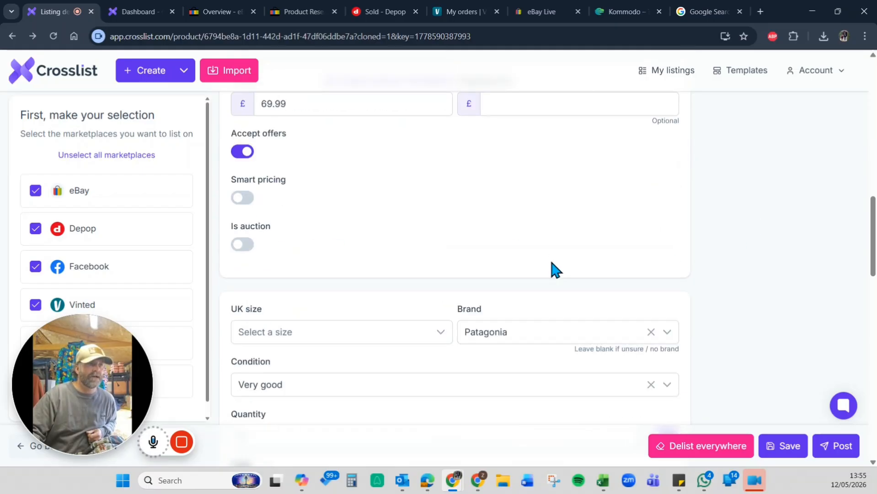
{"action": "left_click", "coordinate": [328, 244]}
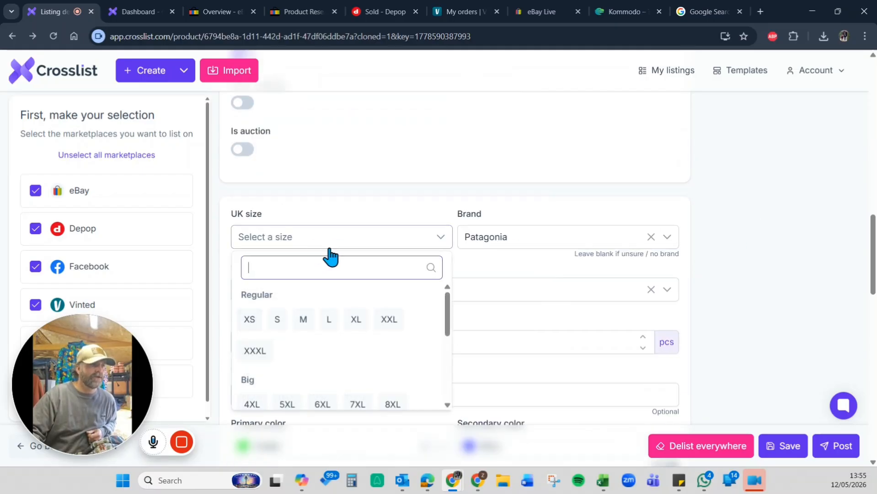
{"action": "left_click", "coordinate": [329, 319]}
Step: Set the primary color to Dark green and the secondary color to Red
{"action": "scroll", "coordinate": [740, 297], "scroll_direction": "down", "scroll_amount": 4}
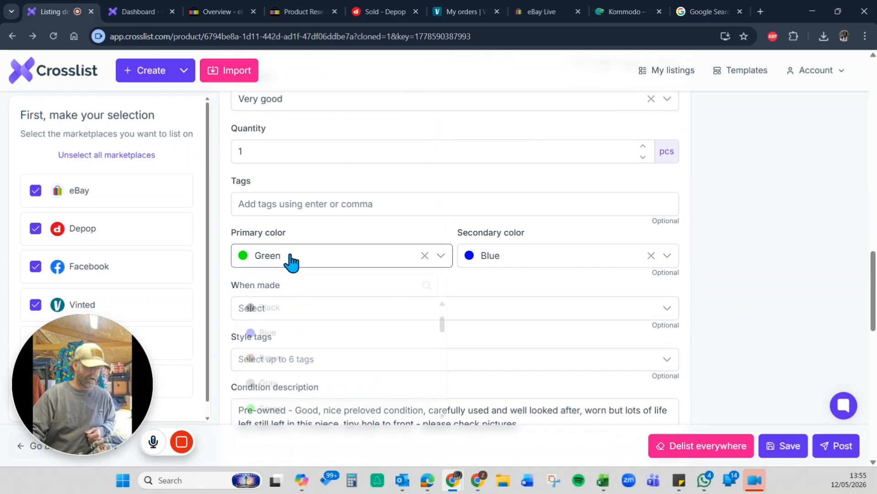
{"action": "left_click", "coordinate": [289, 257]}
{"action": "type", "text": "r"}
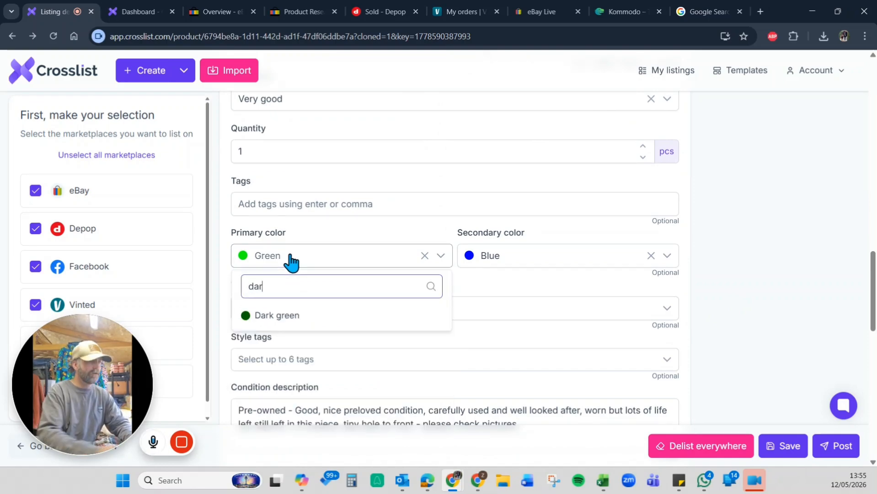
{"action": "left_click", "coordinate": [312, 315]}
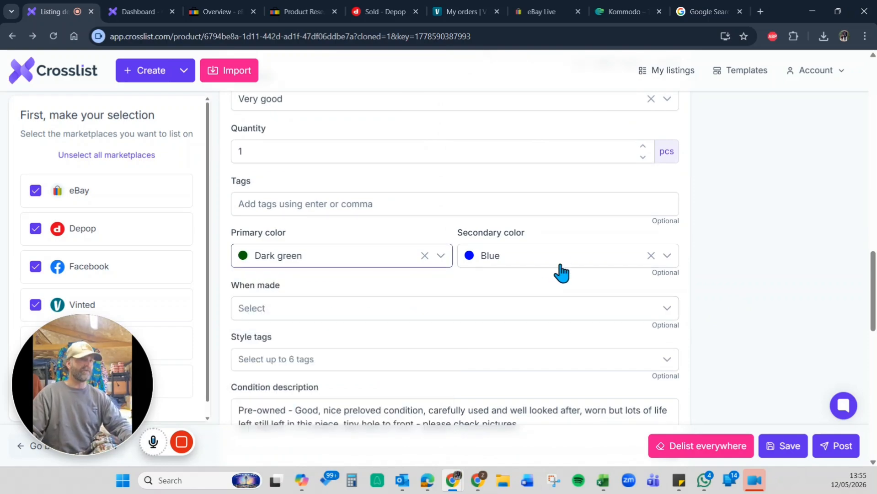
{"action": "left_click", "coordinate": [559, 260]}
{"action": "type", "text": "red"}
{"action": "left_click", "coordinate": [491, 325]}
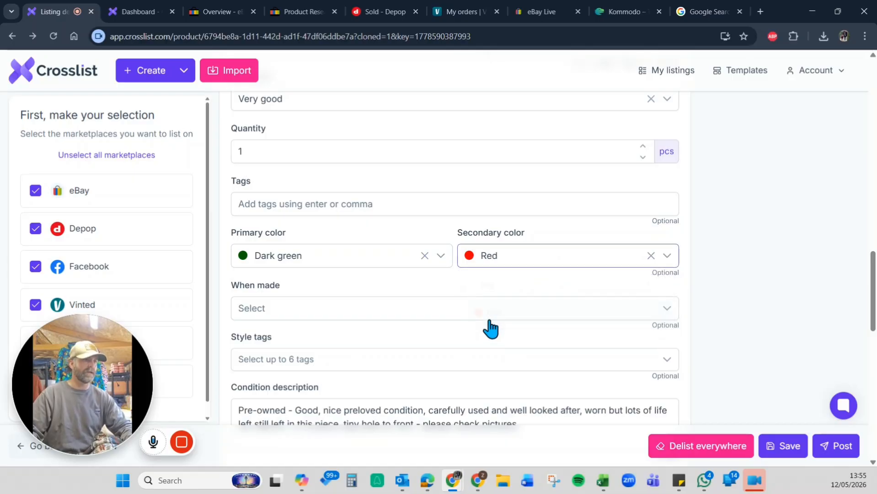
Step: Set the period when the item was made to 1990s
{"action": "left_click", "coordinate": [474, 307]}
{"action": "scroll", "coordinate": [302, 407], "scroll_direction": "down", "scroll_amount": 2}
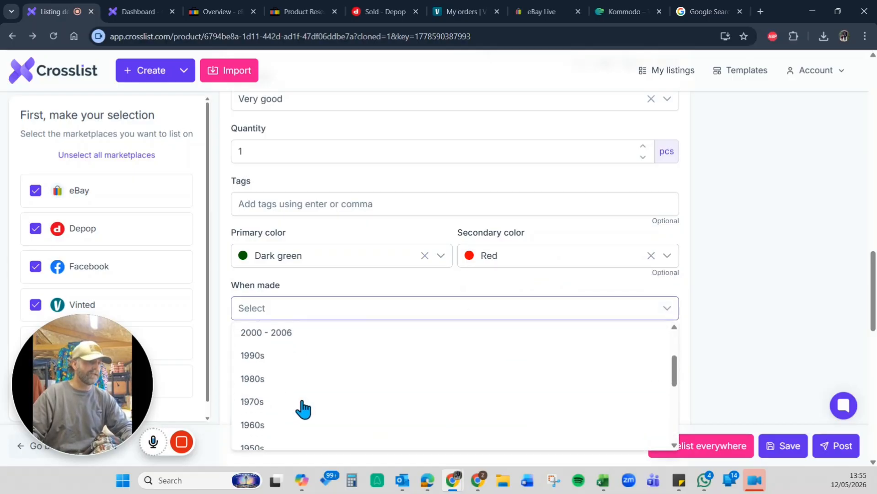
{"action": "left_click", "coordinate": [277, 358]}
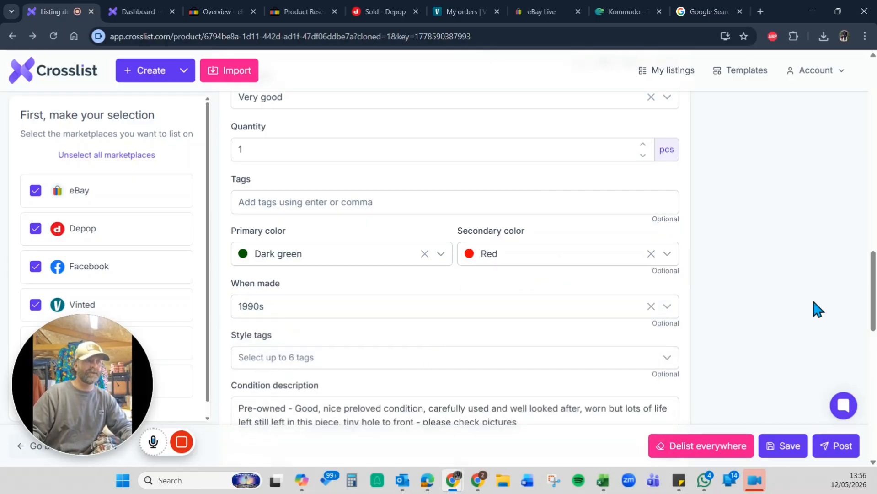
Step: Set the country of origin to United States and the department to Men
{"action": "scroll", "coordinate": [810, 302], "scroll_direction": "down", "scroll_amount": 4}
{"action": "left_click", "coordinate": [317, 307]}
{"action": "type", "text": "unit"}
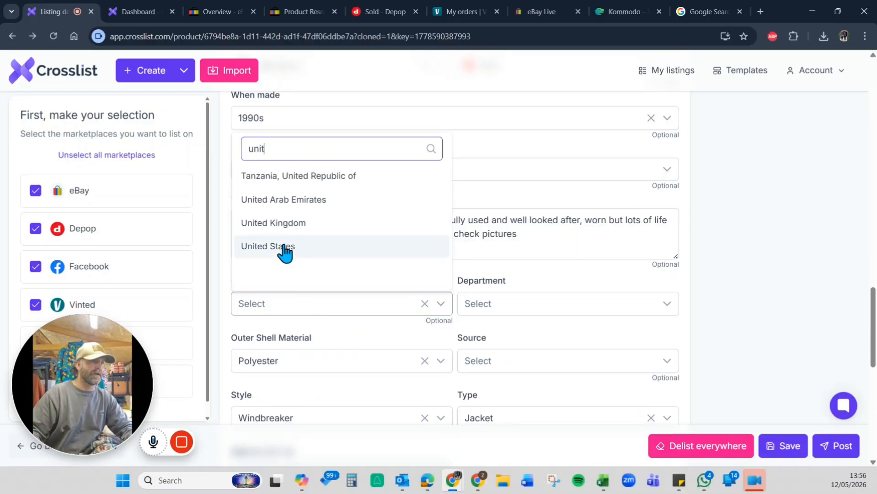
{"action": "left_click", "coordinate": [284, 249]}
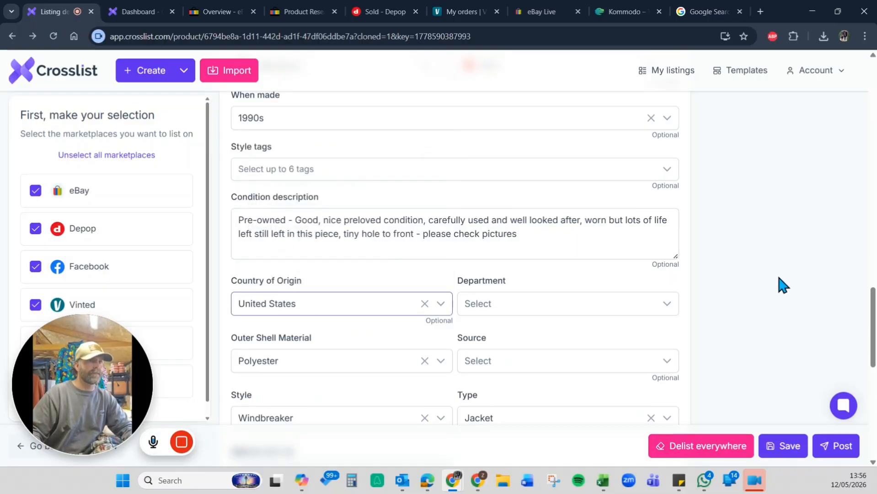
{"action": "left_click", "coordinate": [562, 306]}
{"action": "left_click", "coordinate": [480, 178]}
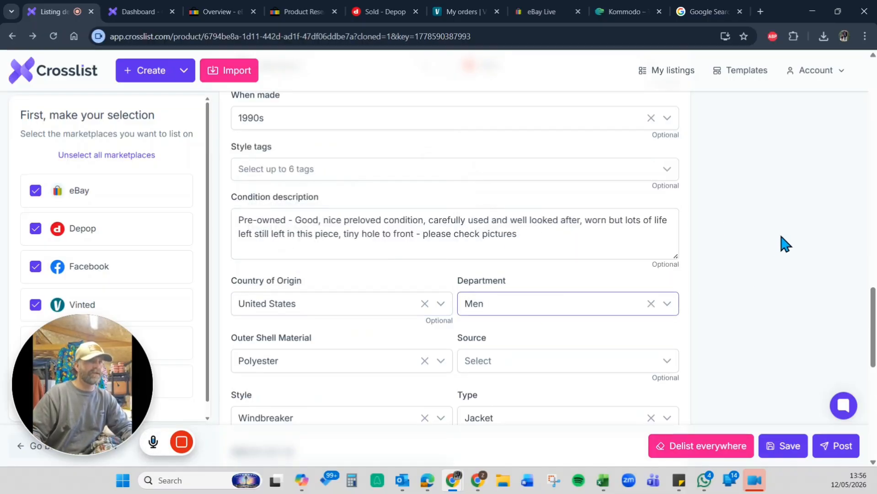
Step: Post the finished listing to all selected marketplaces and check the posting progress
{"action": "scroll", "coordinate": [750, 243], "scroll_direction": "down", "scroll_amount": 10}
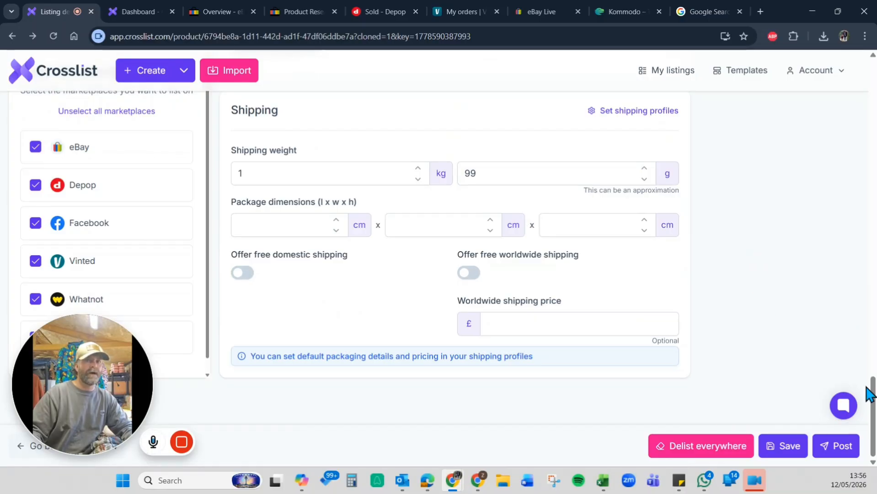
{"action": "mouse_move", "coordinate": [873, 394]}
{"action": "left_mouse_down"}
{"action": "mouse_move", "coordinate": [874, 76]}
{"action": "mouse_move", "coordinate": [875, 412]}
{"action": "left_mouse_up"}
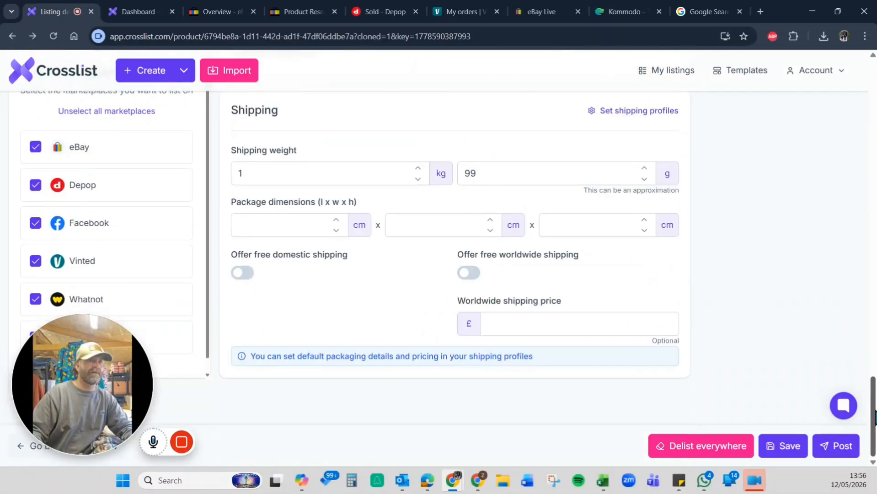
{"action": "left_click", "coordinate": [837, 446]}
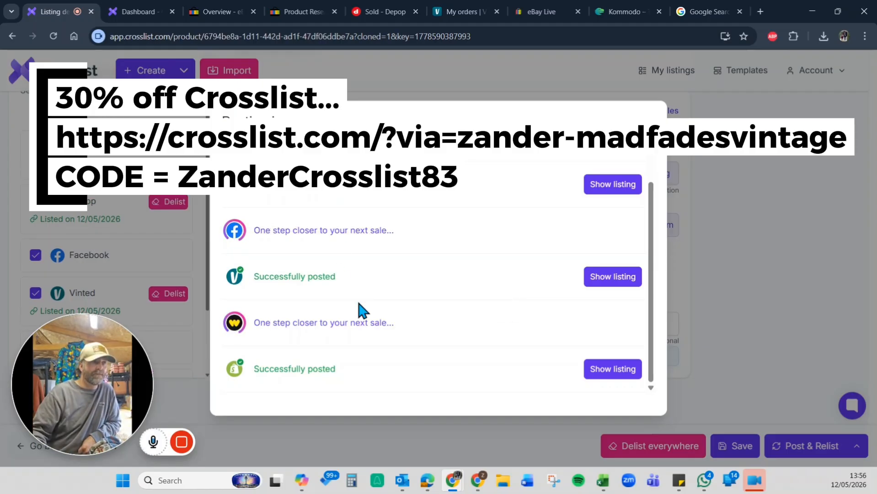
{"action": "scroll", "coordinate": [358, 314], "scroll_direction": "up", "scroll_amount": 1}
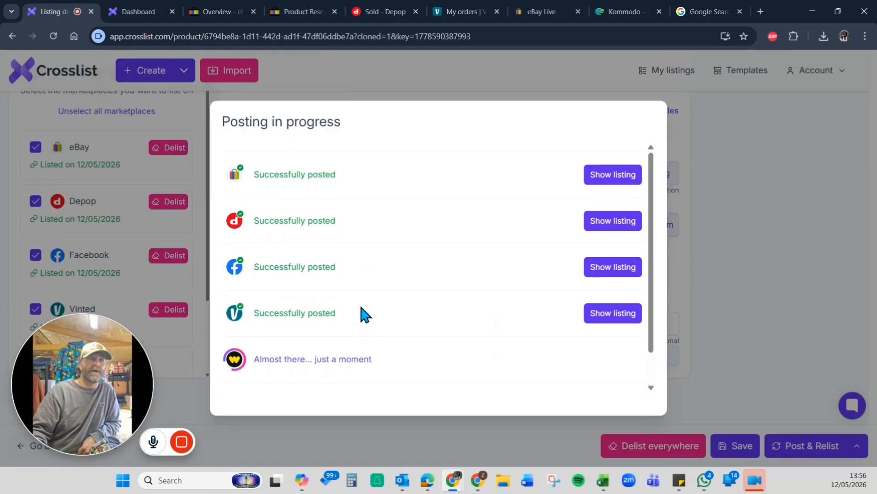